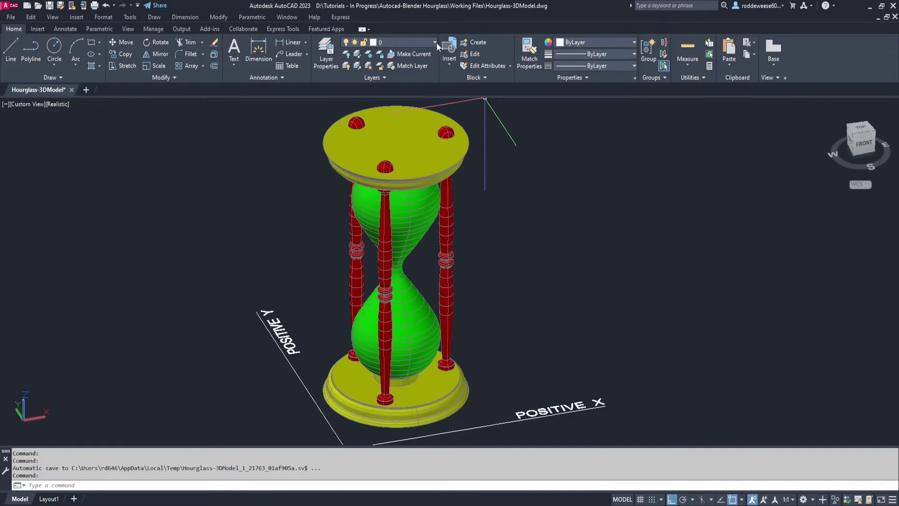
# Undo the earlier view changes and frame the hourglass's lower glass bulb and yellow base
pyautogui.click(435, 43)
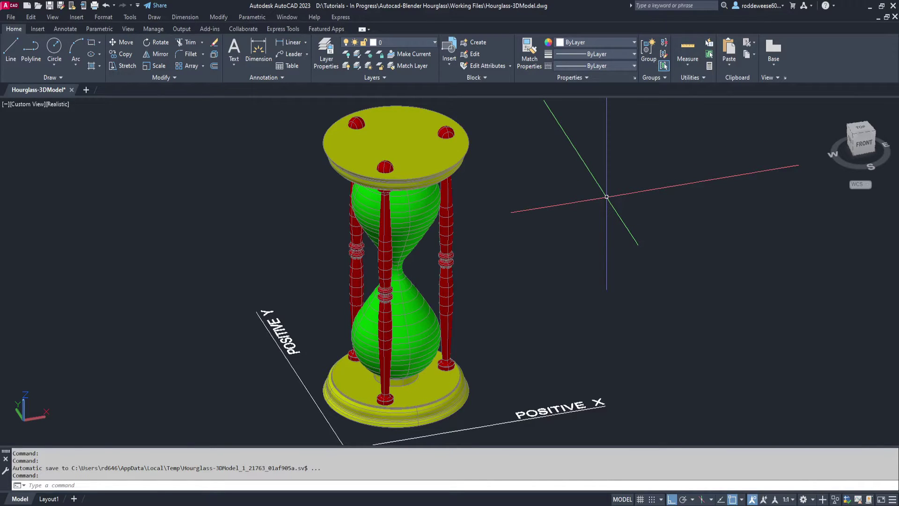
pyautogui.hotkey('ctrl', 'z')
pyautogui.hotkey('ctrl', 'z')
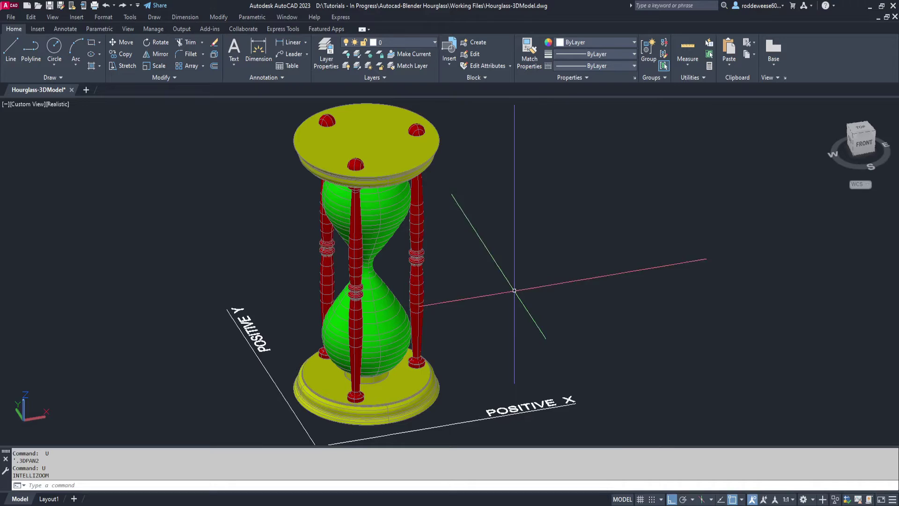
pyautogui.moveTo(518, 291); pyautogui.dragTo(523, 261, button='middle')
pyautogui.scroll(2, 331, 399)
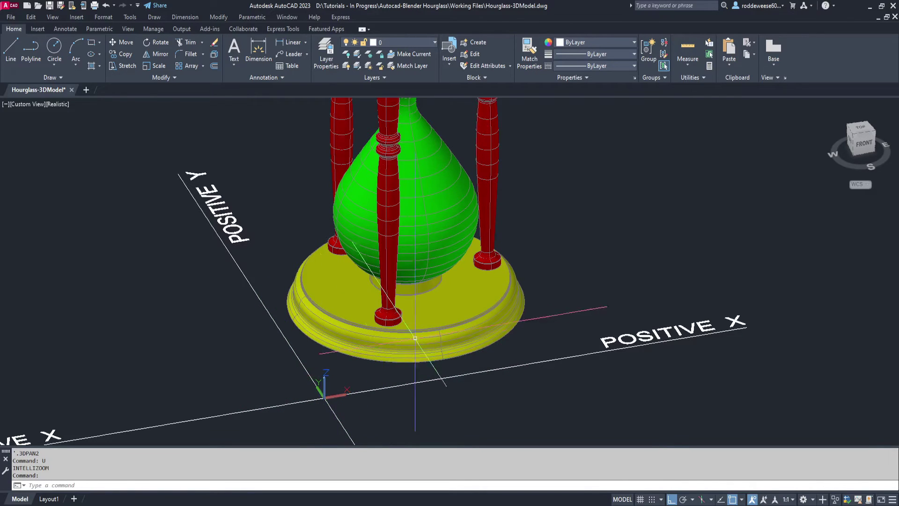
pyautogui.scroll(-2, 323, 376)
pyautogui.moveTo(445, 238); pyautogui.dragTo(444, 255, button='middle')
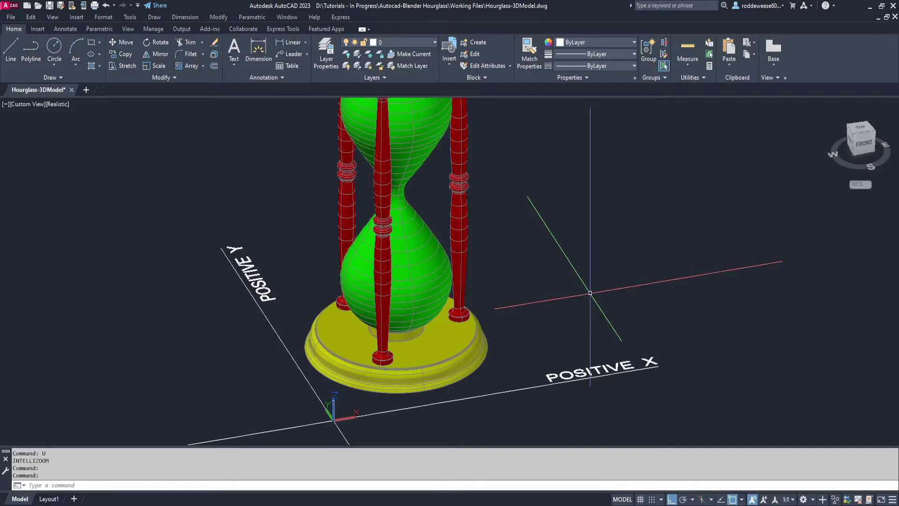
# Pan up and right and zoom out so the base sits near the origin with all axis labels showing
pyautogui.press('Escape')
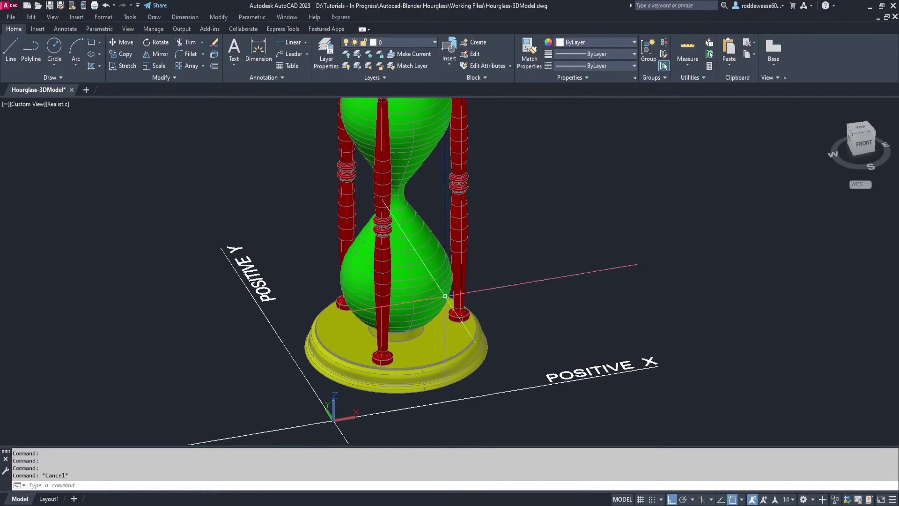
pyautogui.moveTo(487, 294); pyautogui.dragTo(425, 268, button='middle')
pyautogui.scroll(-1, 468, 276)
pyautogui.press('Escape')
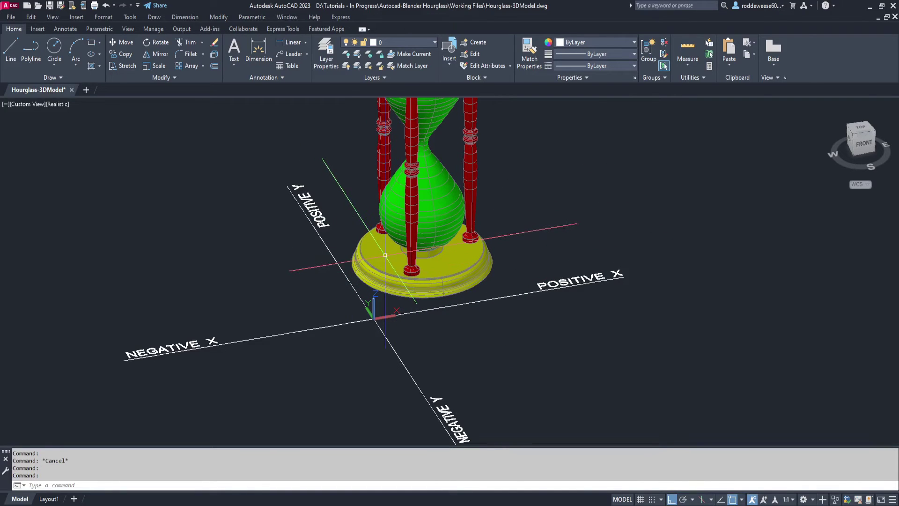
# Undo the last view change and zoom closely onto the yellow base ring beside a post foot
pyautogui.hotkey('ctrl', 'z')
pyautogui.hotkey('ctrl', 'z')
pyautogui.hotkey('ctrl', 'z')
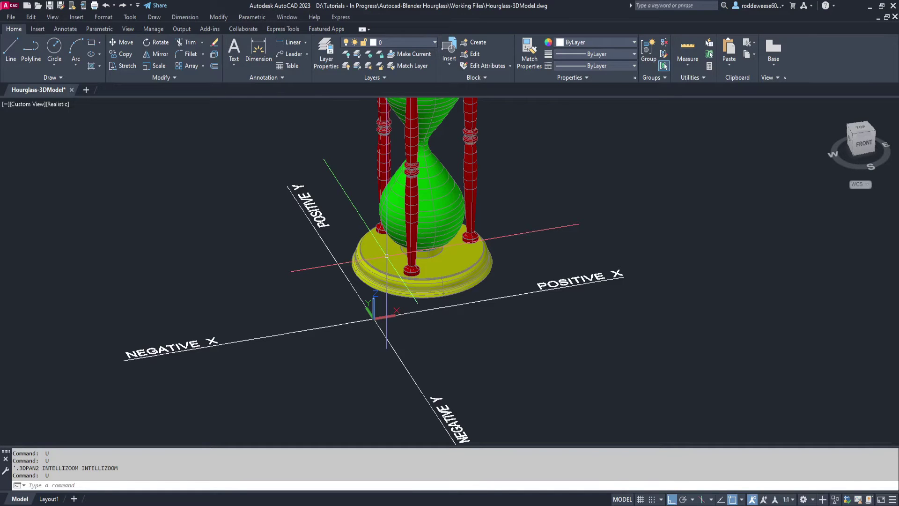
pyautogui.moveTo(386, 256); pyautogui.dragTo(378, 281, button='middle')
pyautogui.scroll(6, 375, 284)
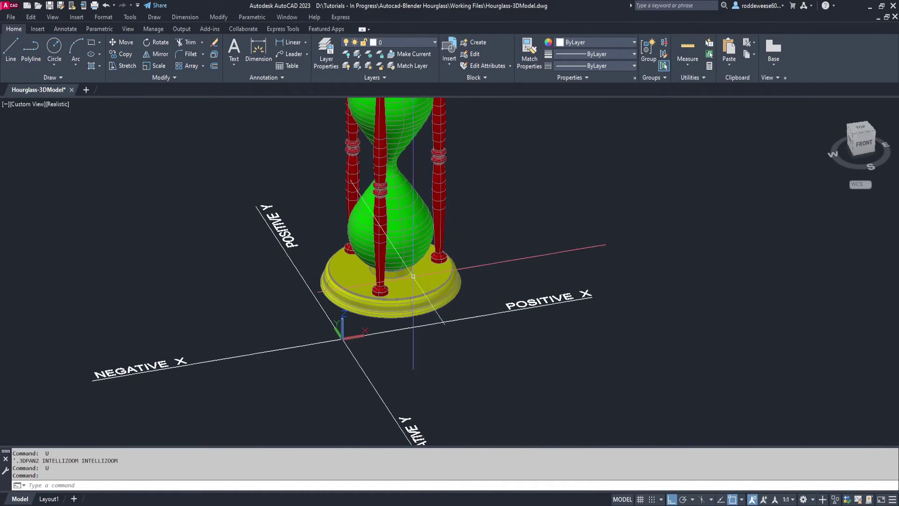
pyautogui.scroll(8, 375, 284)
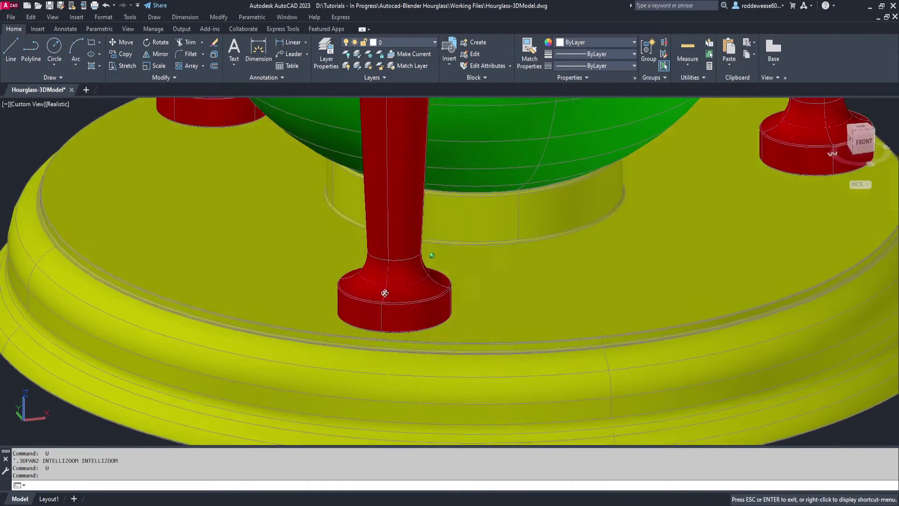
pyautogui.scroll(-2, 379, 269)
pyautogui.scroll(4, 403, 273)
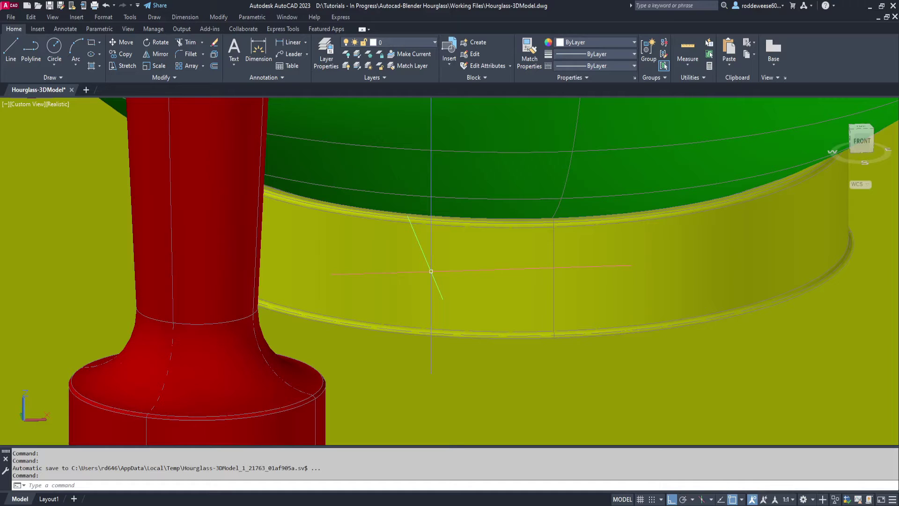
# Start the FACETRES command (currently 10.0000) and zoom out to show the whole base
pyautogui.write('FACETRE')
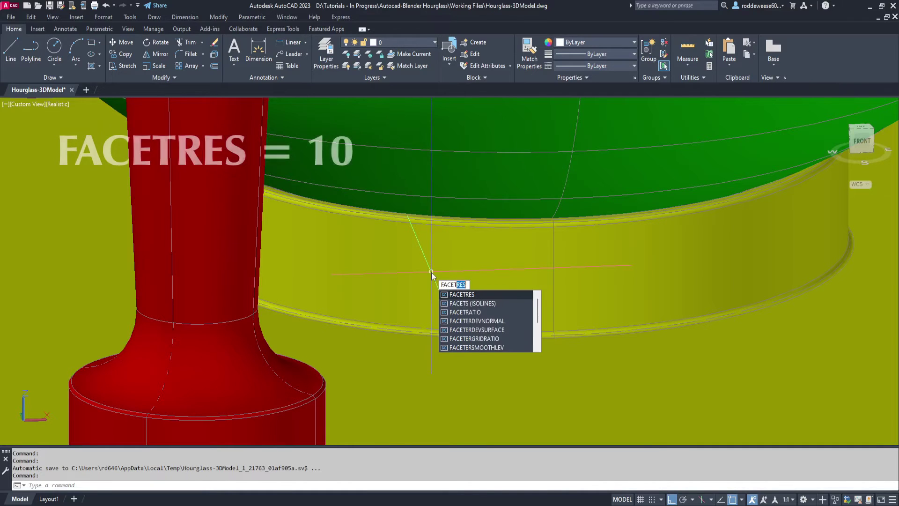
pyautogui.write('S')
pyautogui.press('Return')
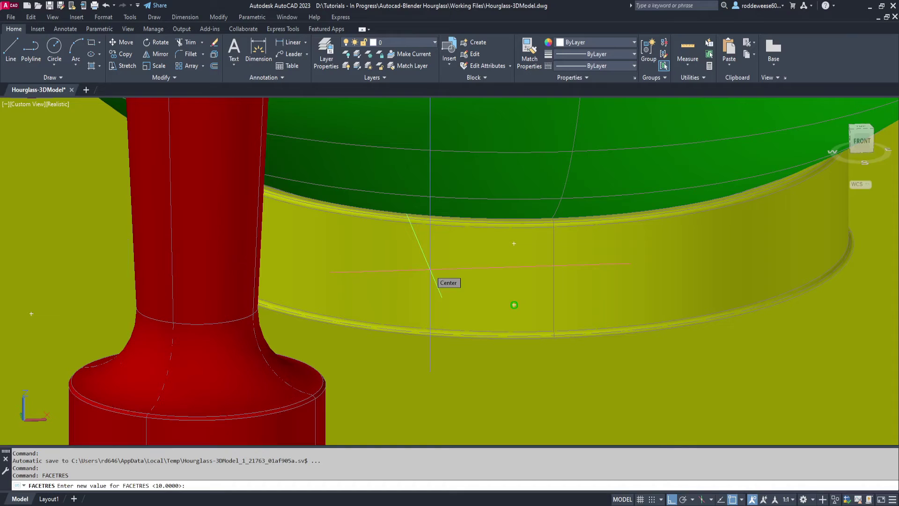
pyautogui.scroll(-8, 430, 270)
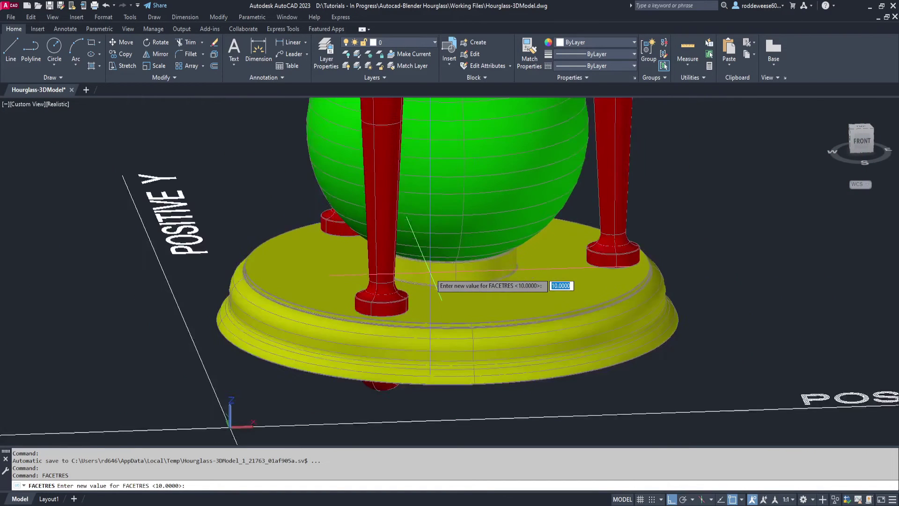
# Zoom the hourglass view out further while finishing the FACETRES prompt
pyautogui.scroll(-5, 449, 257)
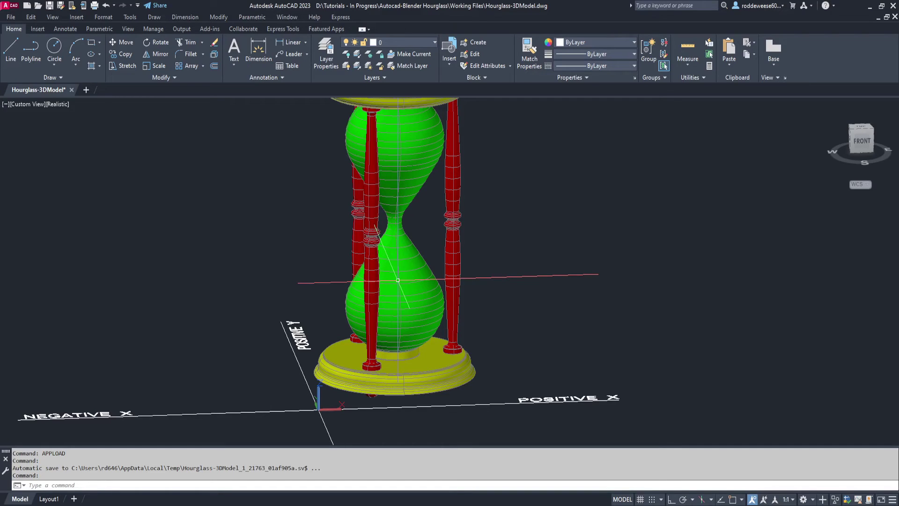
# Load the EXPSTL.lsp routine through APPLOAD and close the Load/Unload Applications dialog
pyautogui.write('APPLOAD')
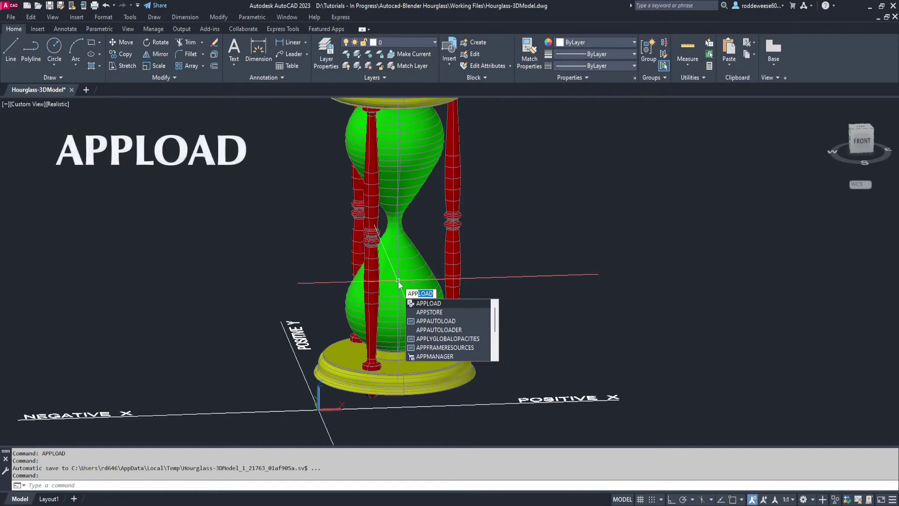
pyautogui.click(428, 305)
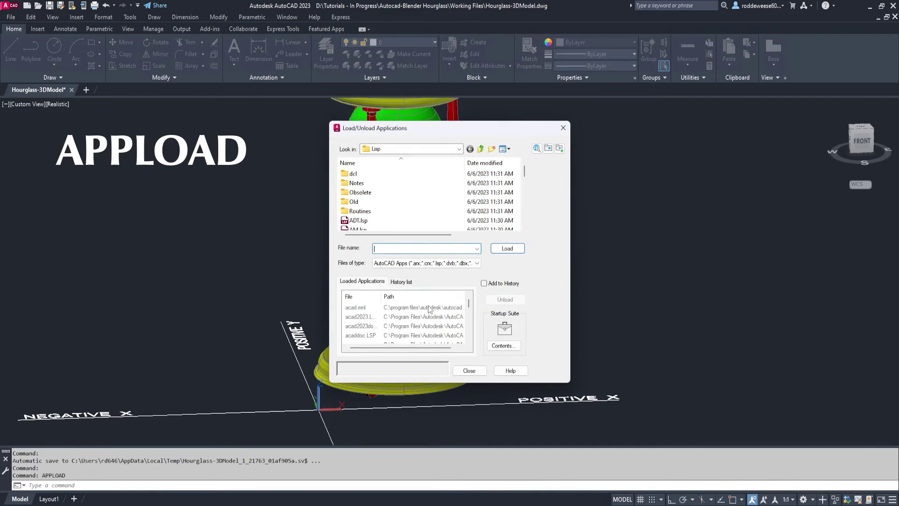
pyautogui.scroll(-4, 417, 185)
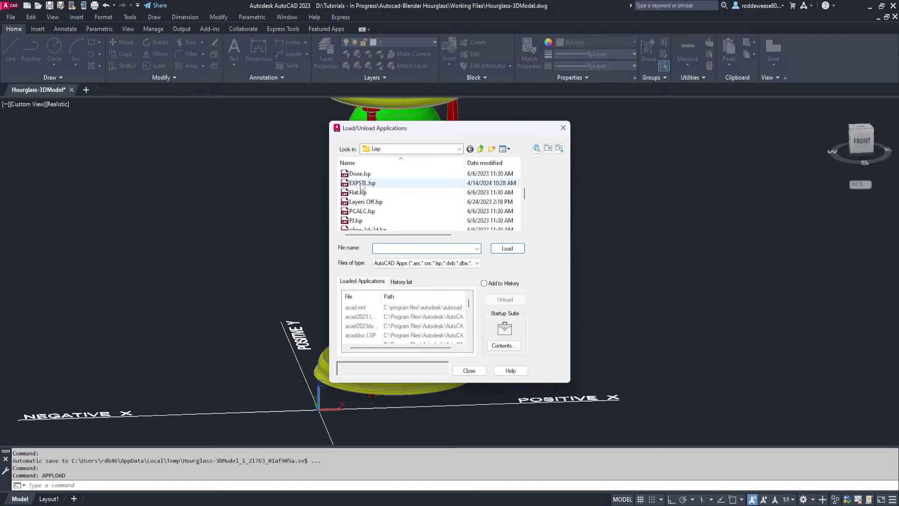
pyautogui.click(361, 183)
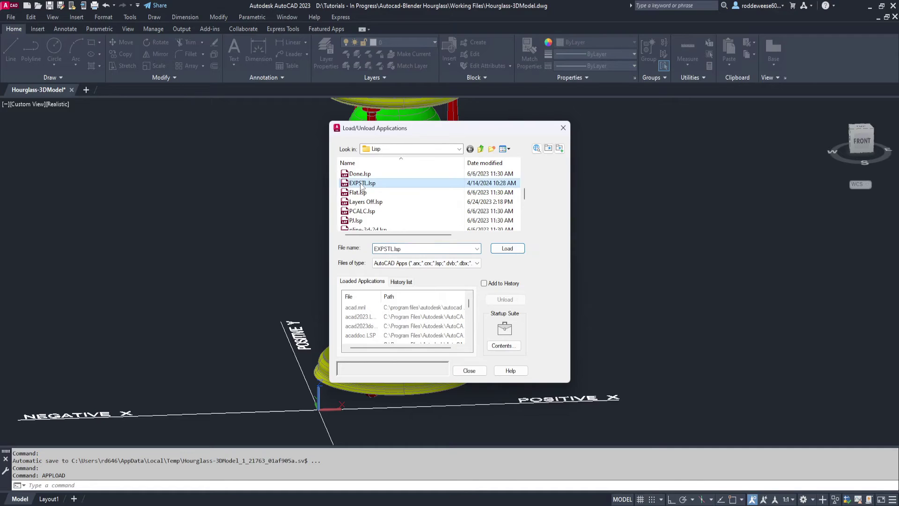
pyautogui.click(508, 249)
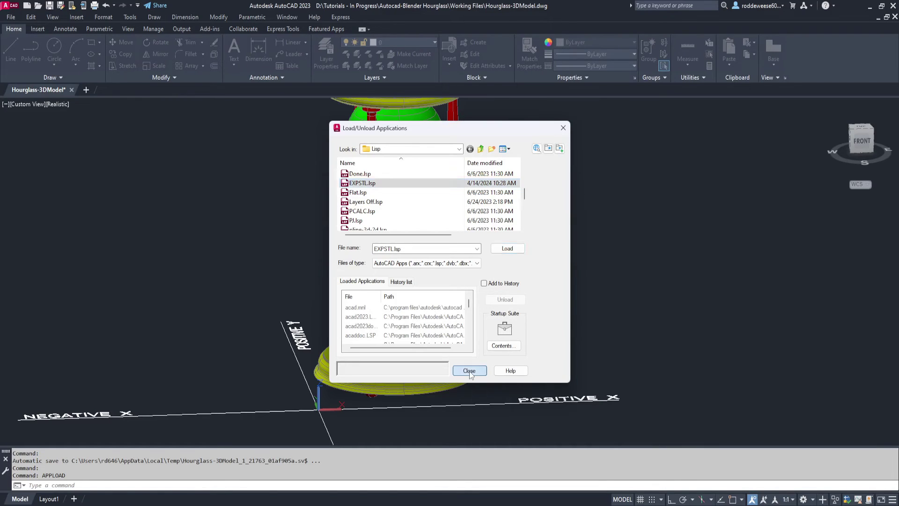
pyautogui.click(469, 371)
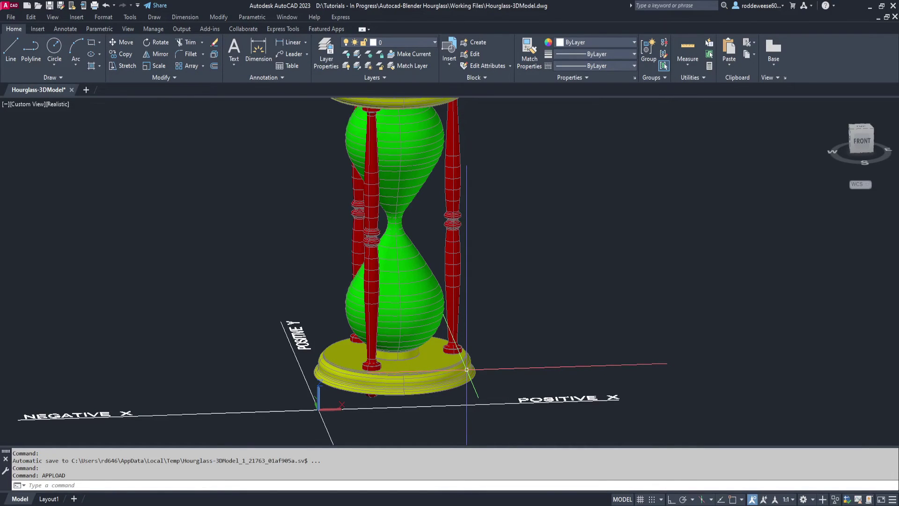
# Run EXPSTL to export the base solids as binary STL 'Hourglass-3DModel - 3D_BASE'
pyautogui.write('E')
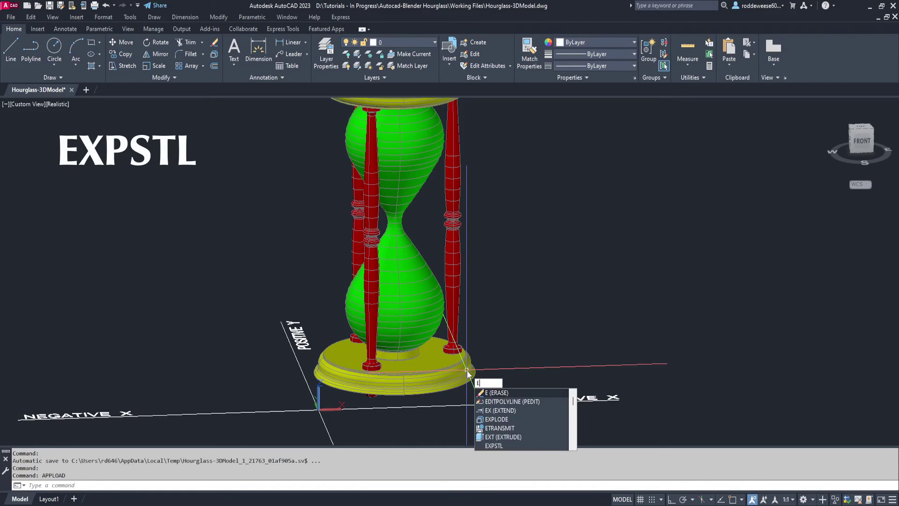
pyautogui.write('XPSTL')
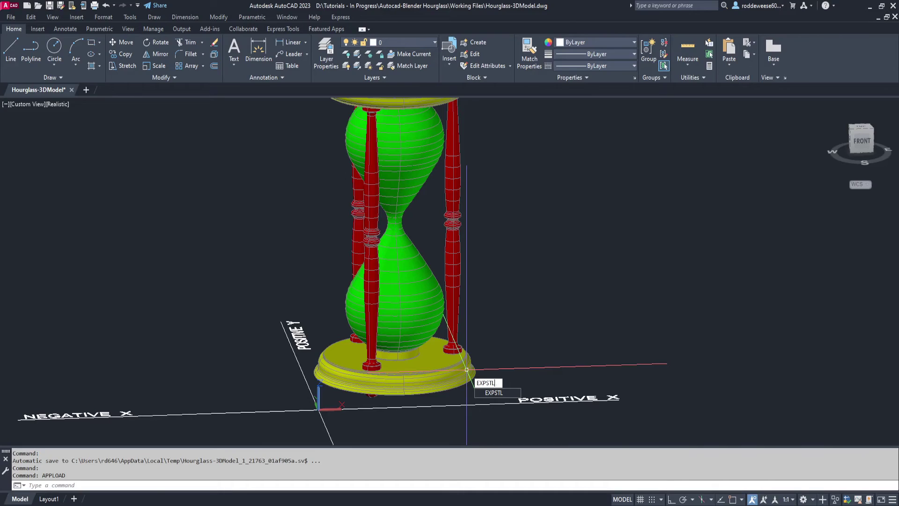
pyautogui.press('Return')
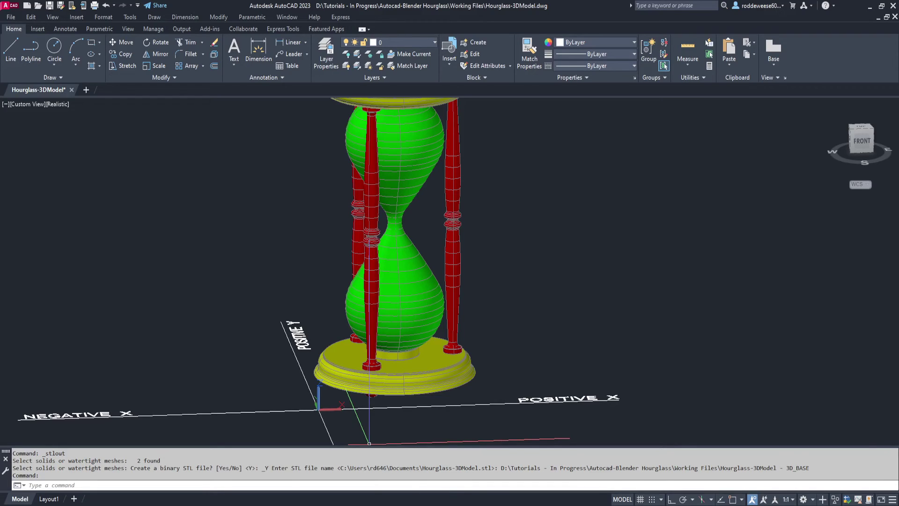
# Check the four hourglass STL files in the Working Files folder, then switch to Blender
pyautogui.moveTo(579, 494)
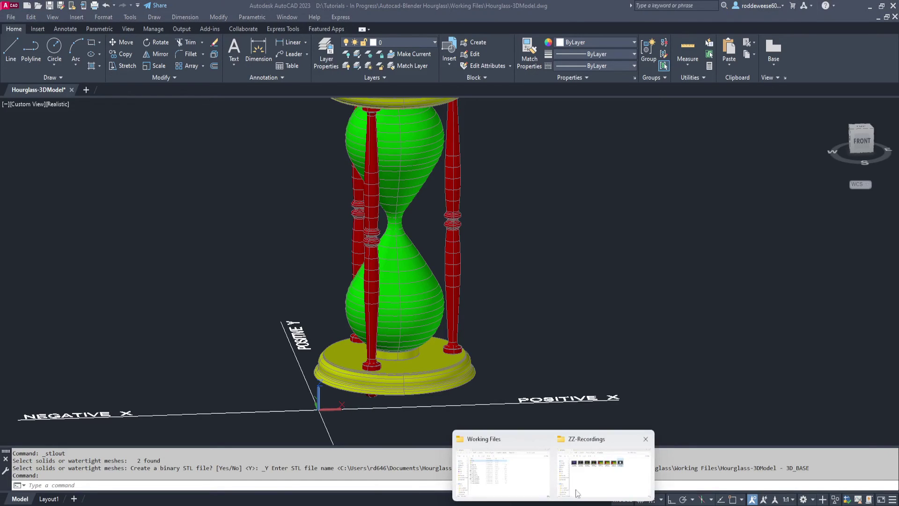
pyautogui.click(527, 481)
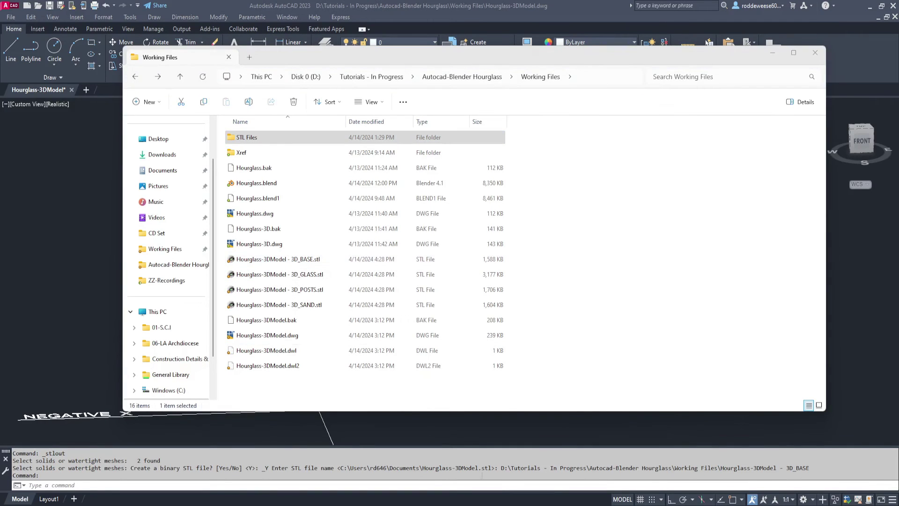
pyautogui.click(604, 503)
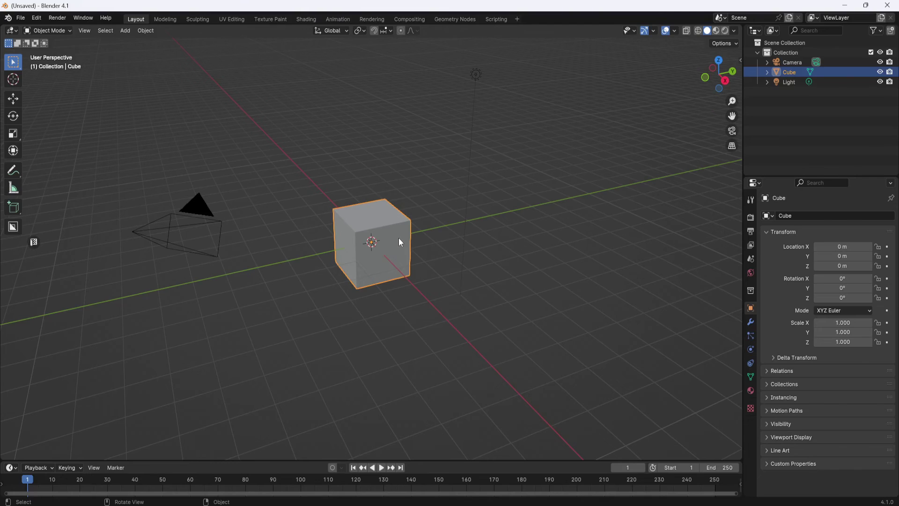
# Delete the default cube and begin an STL import, browsing the D: drive
pyautogui.press('Delete')
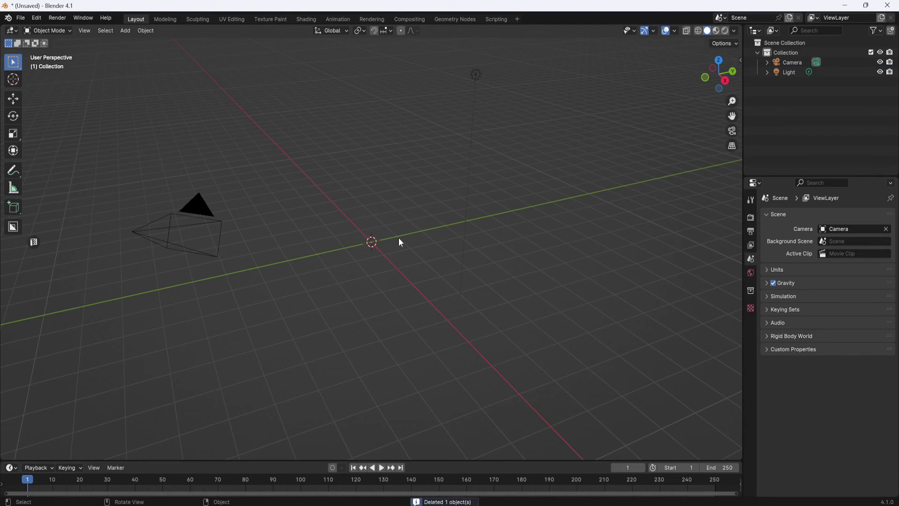
pyautogui.click(21, 19)
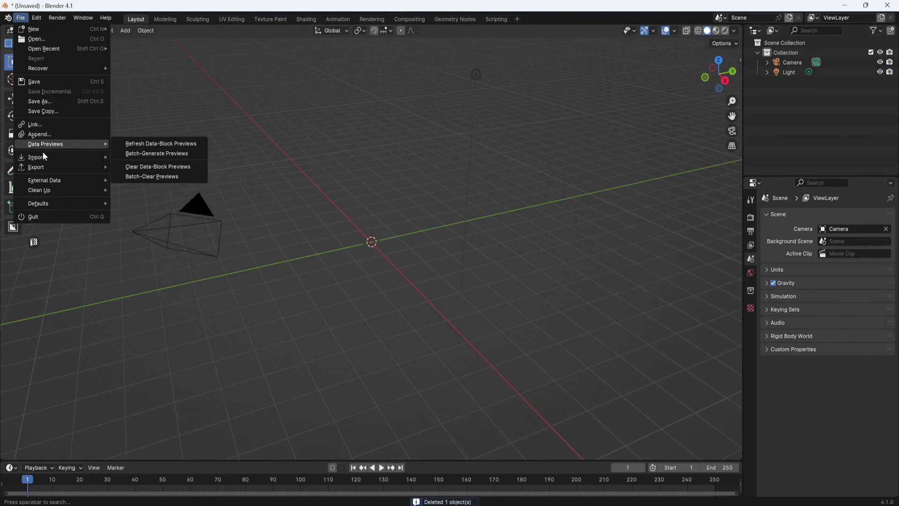
pyautogui.moveTo(65, 162)
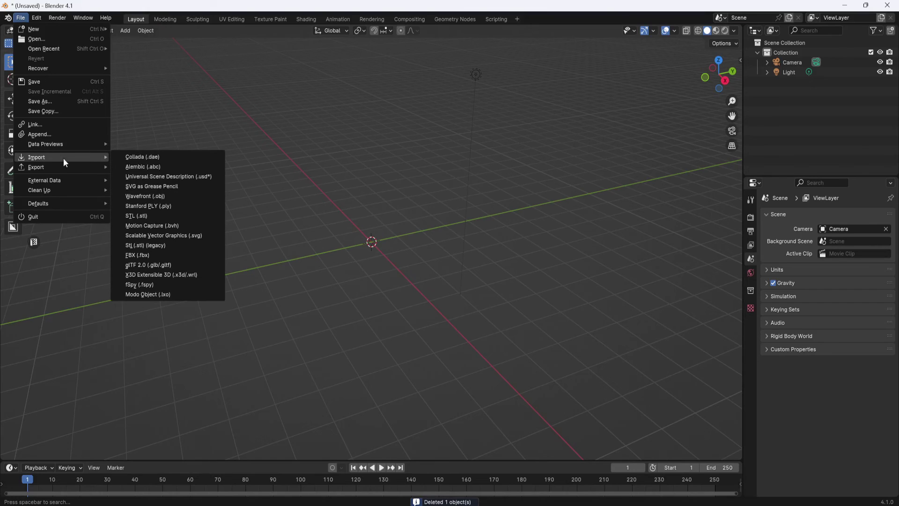
pyautogui.click(134, 215)
pyautogui.click(244, 321)
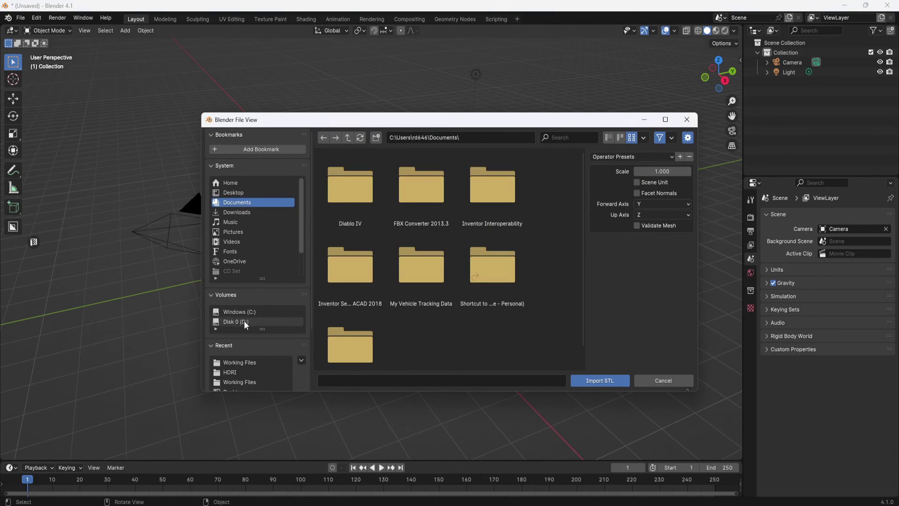
# Navigate through Tutorials - In Progress and Autocad-Blender Hourglass to the Working Files folder
pyautogui.scroll(-3, 449, 302)
pyautogui.scroll(-1, 426, 337)
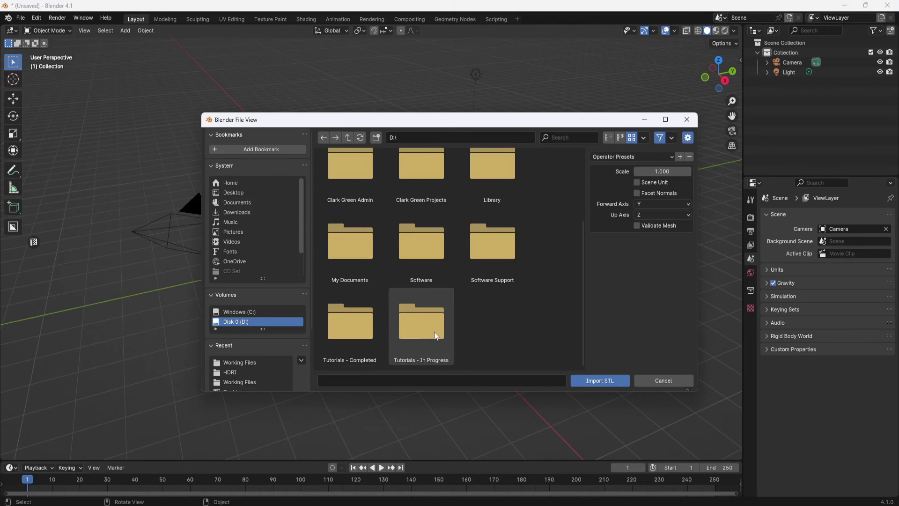
pyautogui.doubleClick(432, 330)
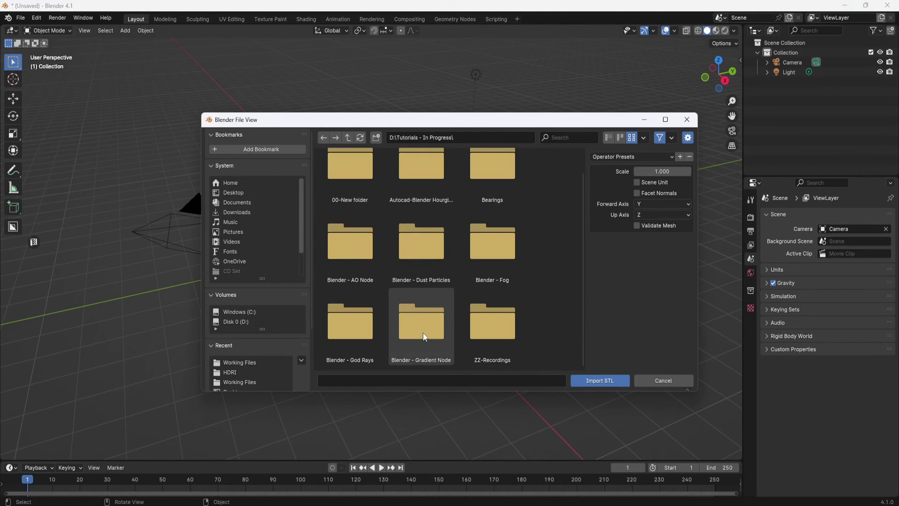
pyautogui.scroll(1, 453, 226)
pyautogui.doubleClick(434, 188)
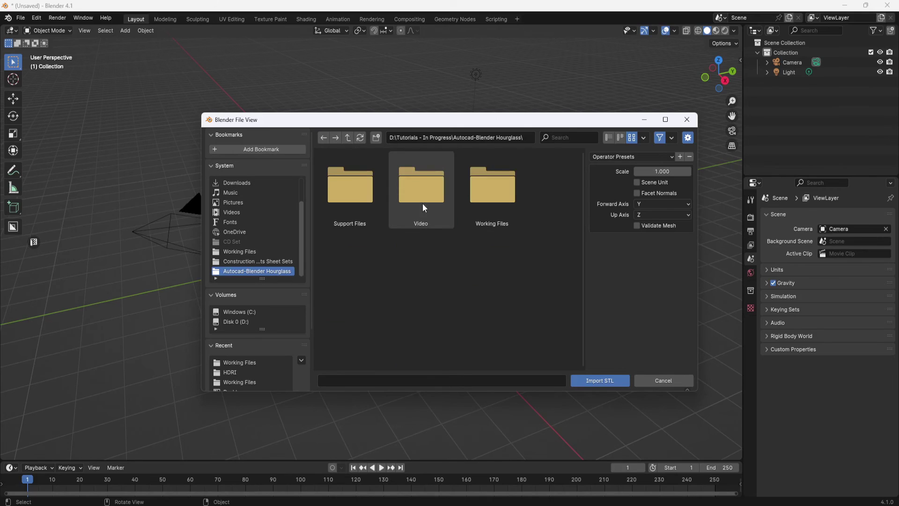
pyautogui.doubleClick(491, 192)
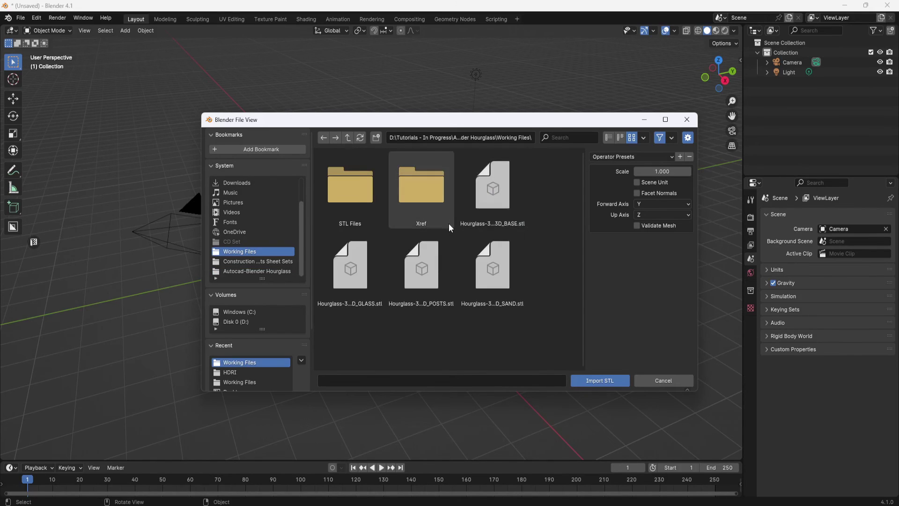
# Import the 3D_BASE, 3D_SAND, 3D_POSTS and 3D_GLASS STL files together
pyautogui.click(489, 190)
pyautogui.keyDown('ctrl'); pyautogui.click(494, 269); pyautogui.keyUp('ctrl')
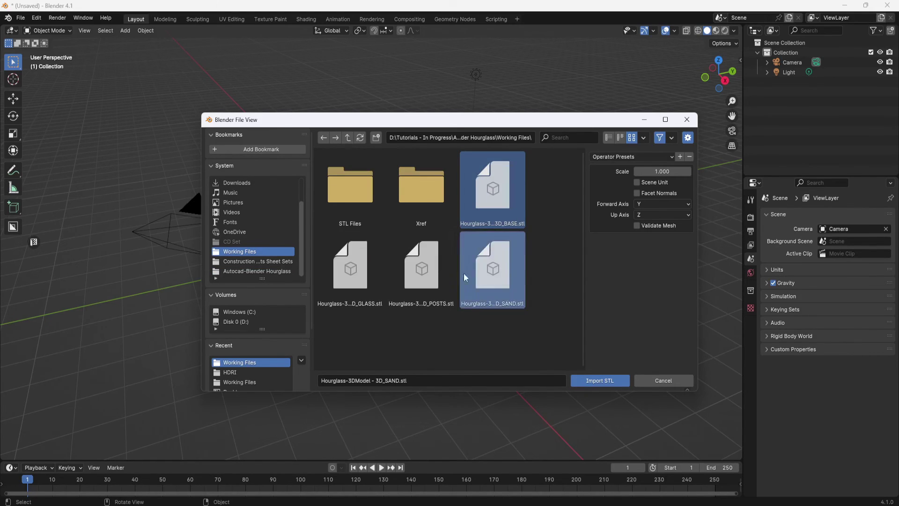
pyautogui.keyDown('ctrl'); pyautogui.click(414, 263); pyautogui.keyUp('ctrl')
pyautogui.keyDown('ctrl'); pyautogui.click(359, 269); pyautogui.keyUp('ctrl')
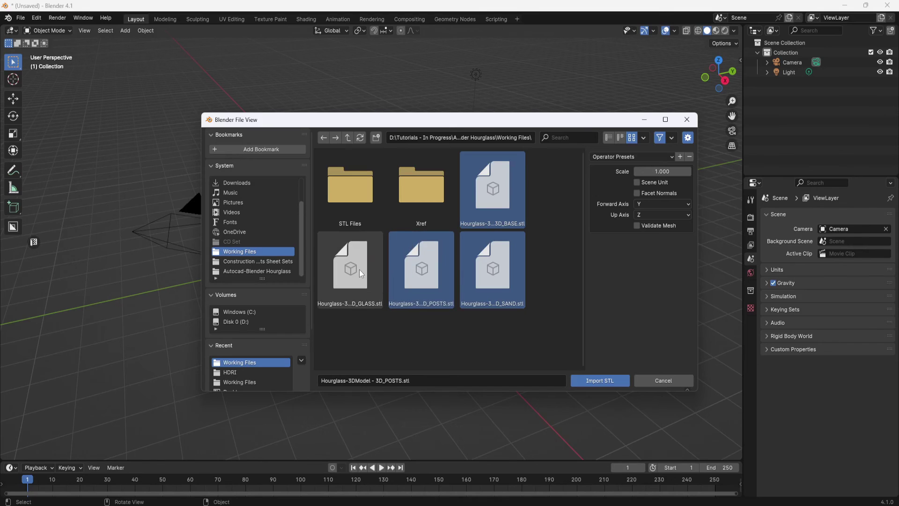
pyautogui.click(604, 381)
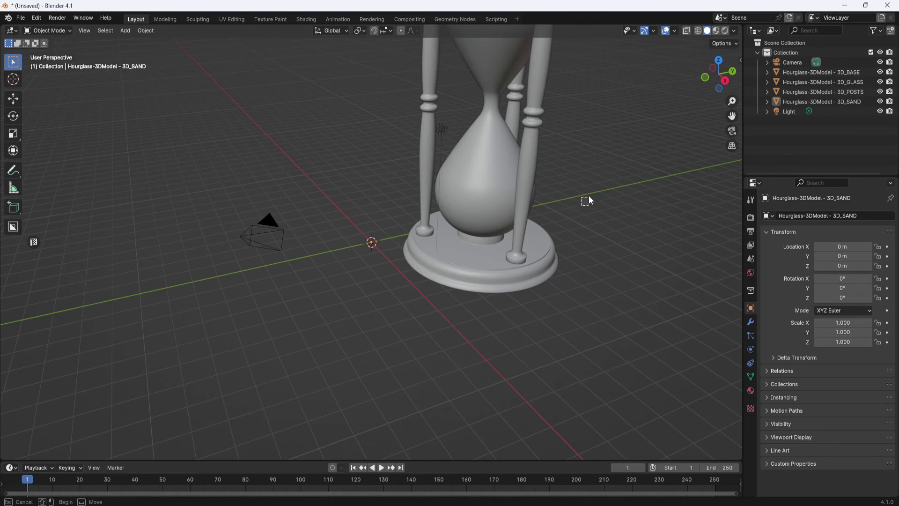
pyautogui.moveTo(592, 178); pyautogui.dragTo(563, 230, button='middle')
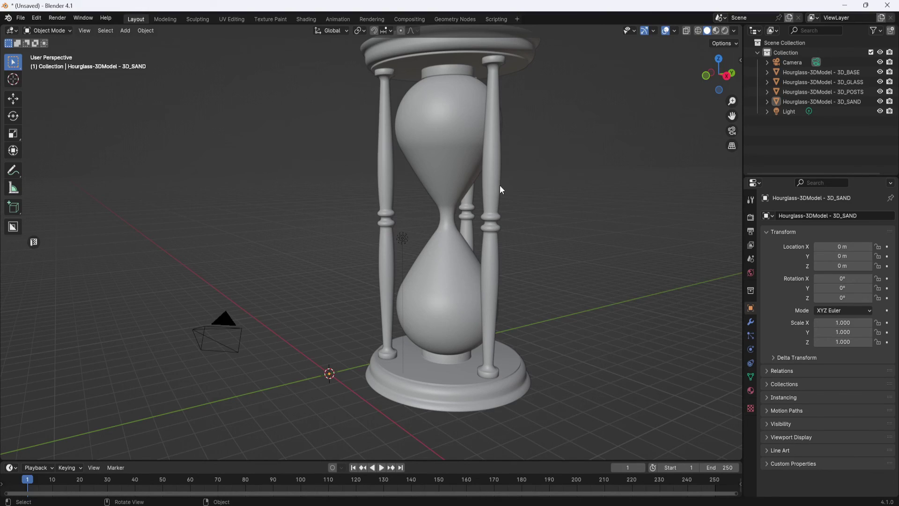
pyautogui.click(796, 74)
pyautogui.click(880, 71)
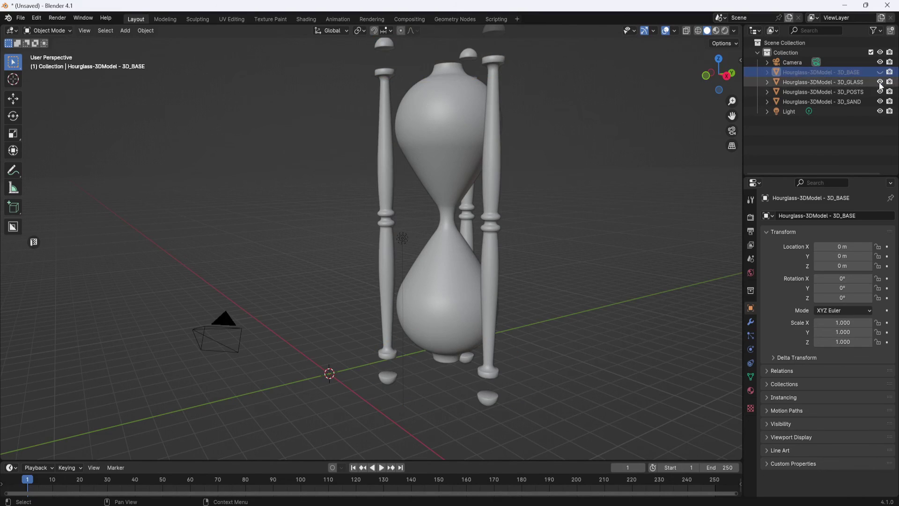
pyautogui.click(880, 82)
pyautogui.click(880, 82)
pyautogui.click(880, 72)
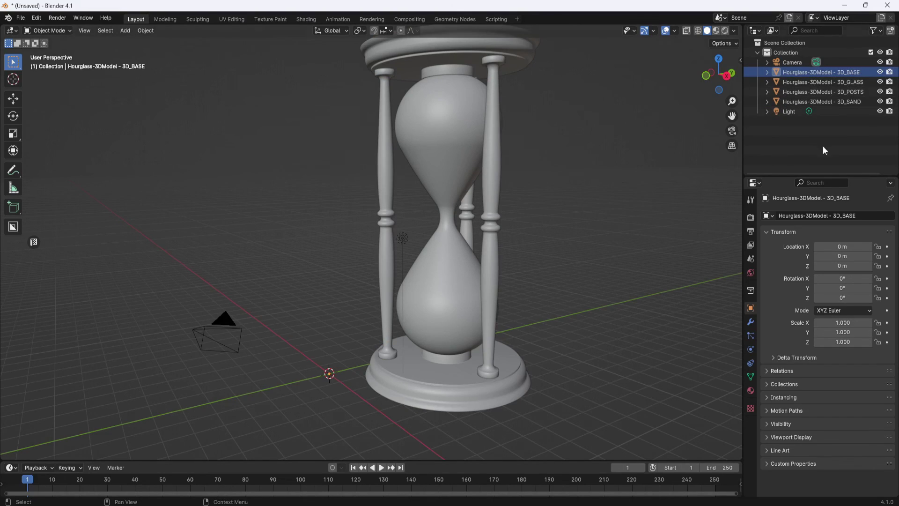
pyautogui.moveTo(588, 150); pyautogui.dragTo(489, 147, button='middle')
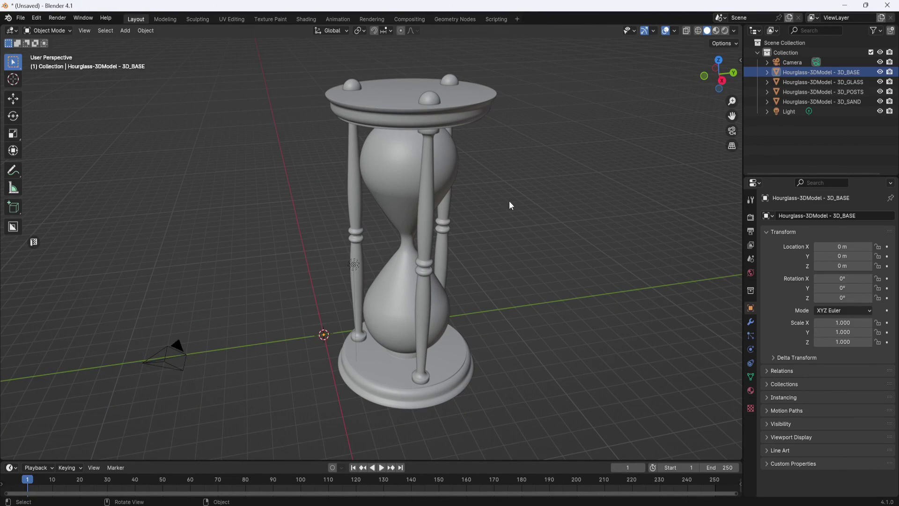
pyautogui.moveTo(509, 205); pyautogui.dragTo(542, 220, button='middle')
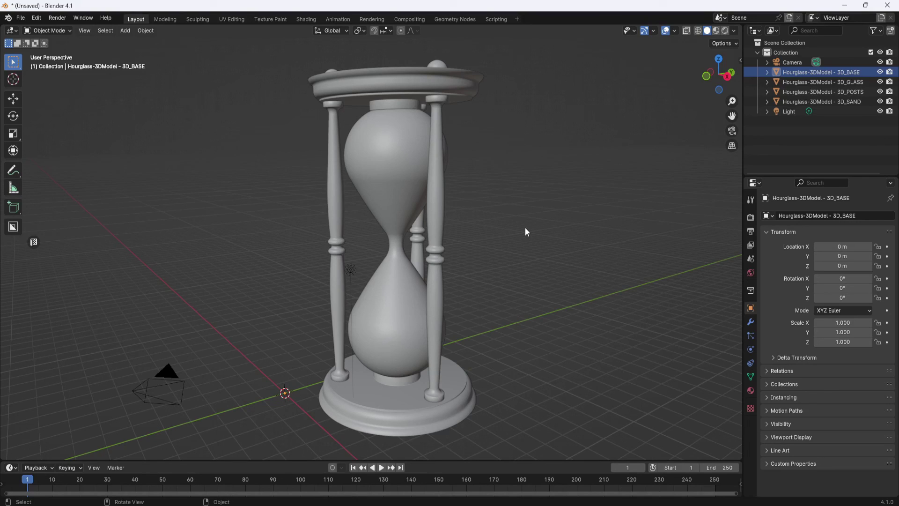